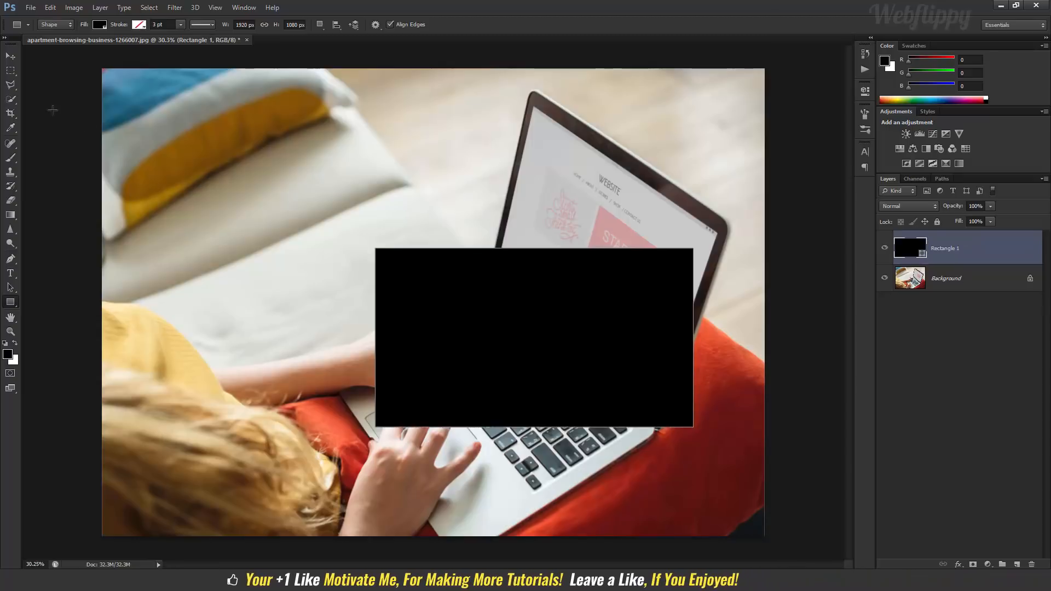
- Move the black rectangle up and left towards the middle of the photo and scale it to about 121%
{"action": "key", "text": "v"}
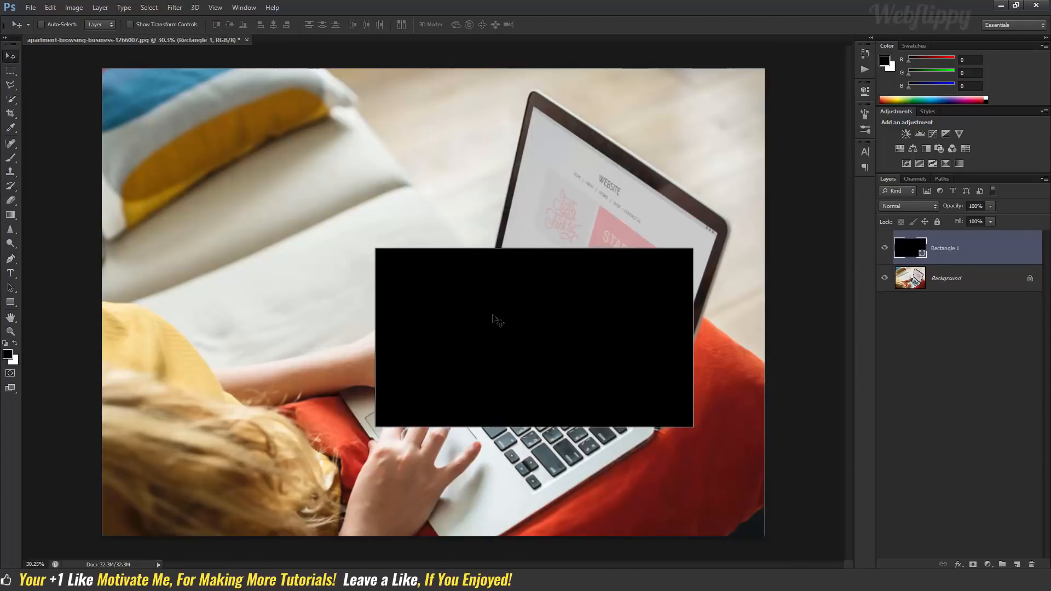
{"action": "left_click_drag", "start_coordinate": [494, 319], "coordinate": [375, 247]}
{"action": "key", "text": "ctrl+t"}
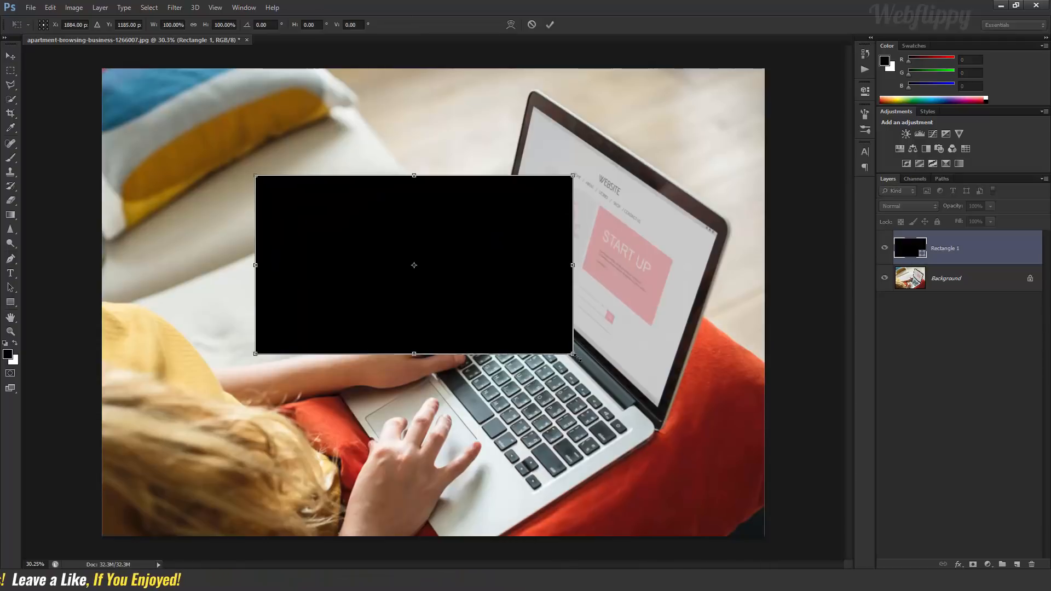
{"action": "left_click_drag", "start_coordinate": [573, 354], "coordinate": [644, 397]}
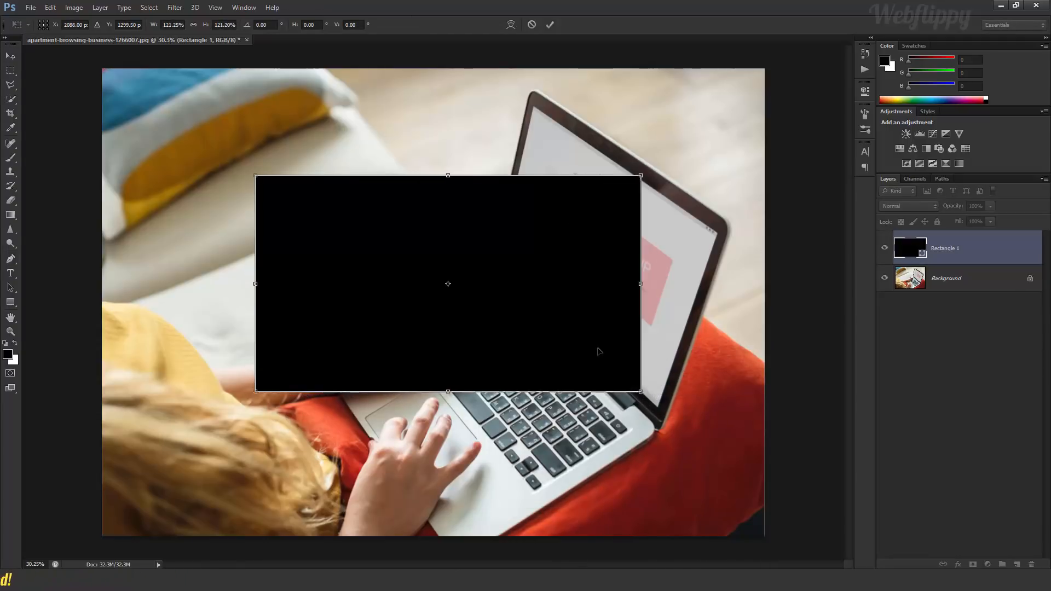
{"action": "left_click", "coordinate": [550, 25]}
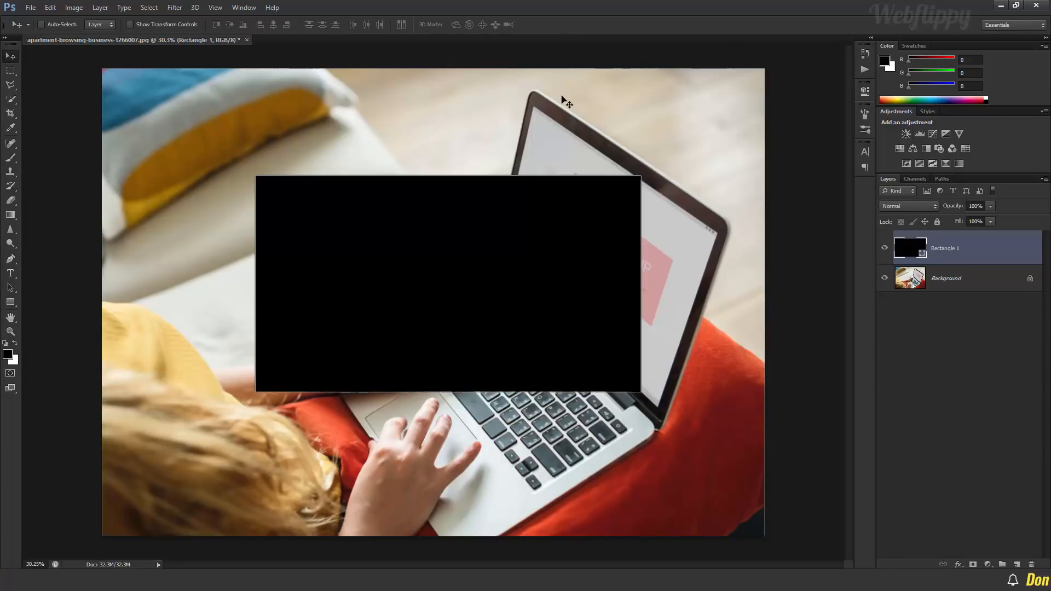
- Convert the Rectangle 1 layer to a smart object and set its opacity to 50%
{"action": "right_click", "coordinate": [976, 252]}
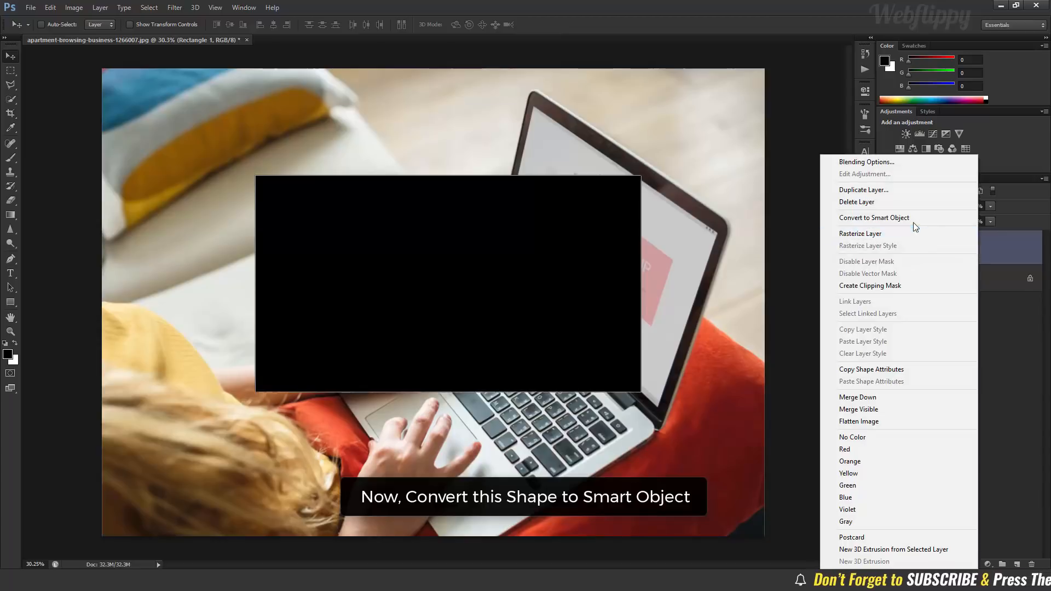
{"action": "left_click", "coordinate": [909, 220]}
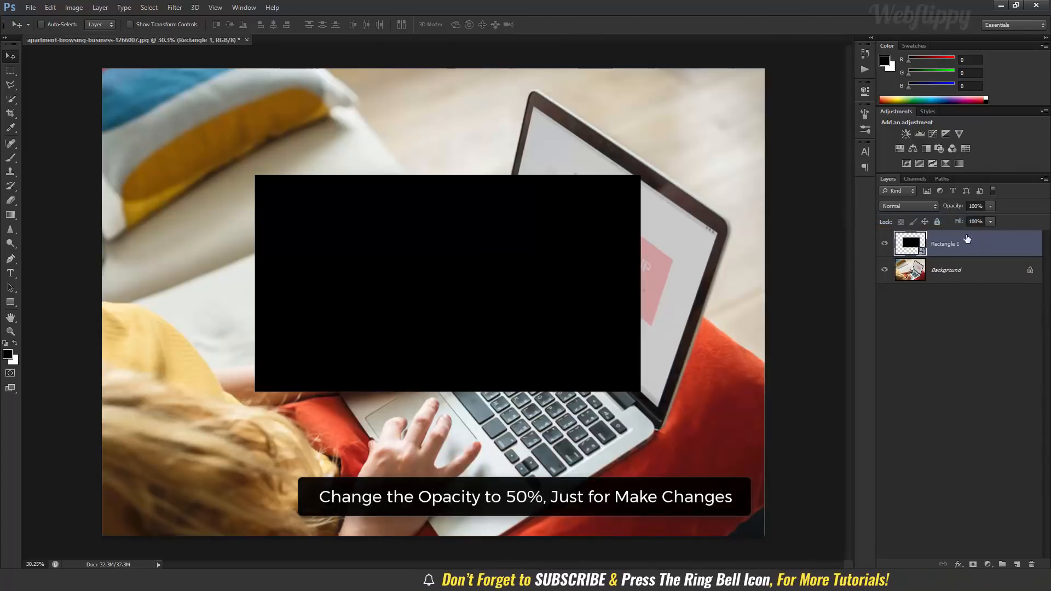
{"action": "left_click", "coordinate": [970, 206]}
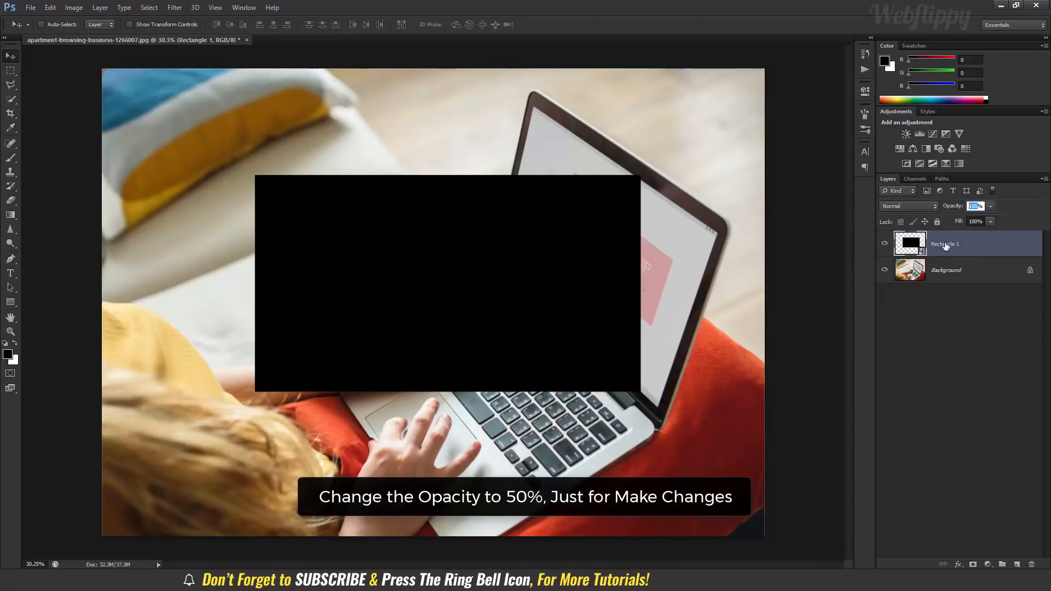
{"action": "type", "text": "50"}
{"action": "key", "text": "Return"}
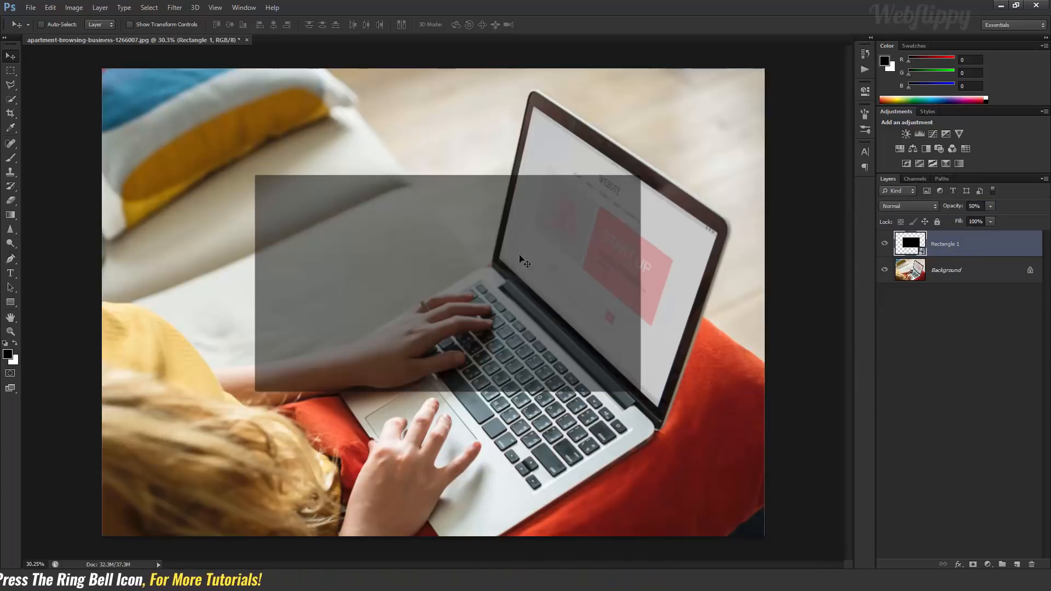
- Rotate the rectangle about 34° and position its upper-right corner on the upper-right corner of the laptop display
{"action": "left_click_drag", "start_coordinate": [511, 254], "coordinate": [537, 268]}
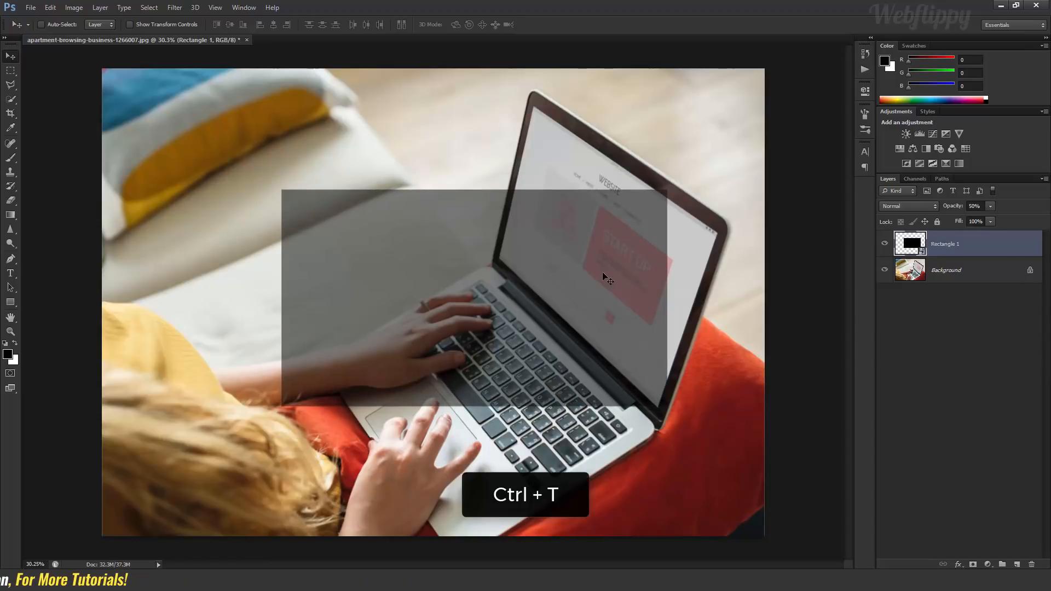
{"action": "key", "text": "ctrl+t"}
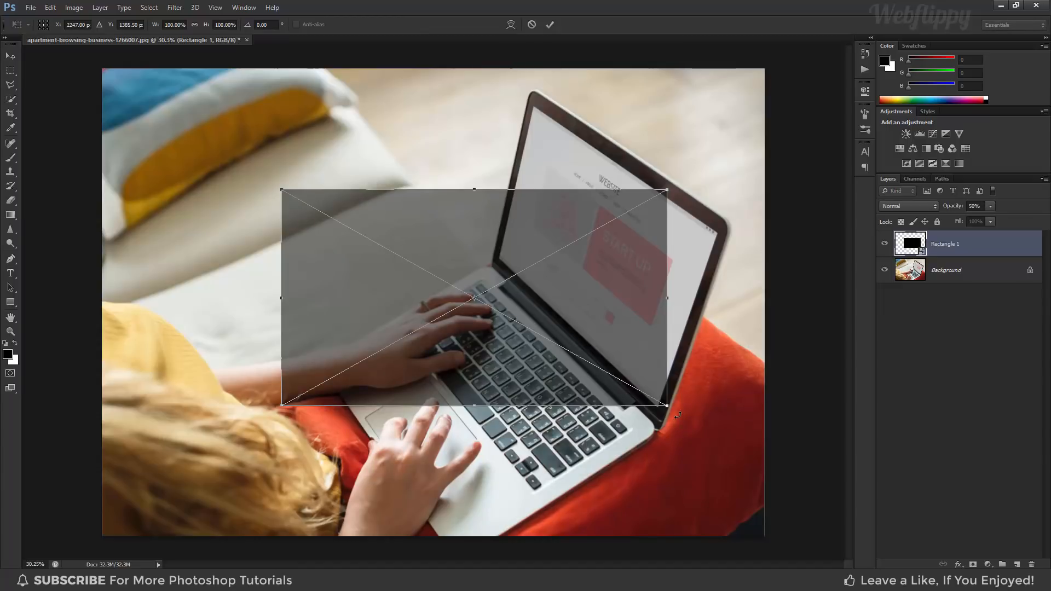
{"action": "left_click_drag", "start_coordinate": [678, 416], "coordinate": [561, 482]}
{"action": "left_click_drag", "start_coordinate": [643, 338], "coordinate": [634, 270]}
{"action": "scroll", "coordinate": [757, 221], "scroll_direction": "up", "scroll_amount": 6}
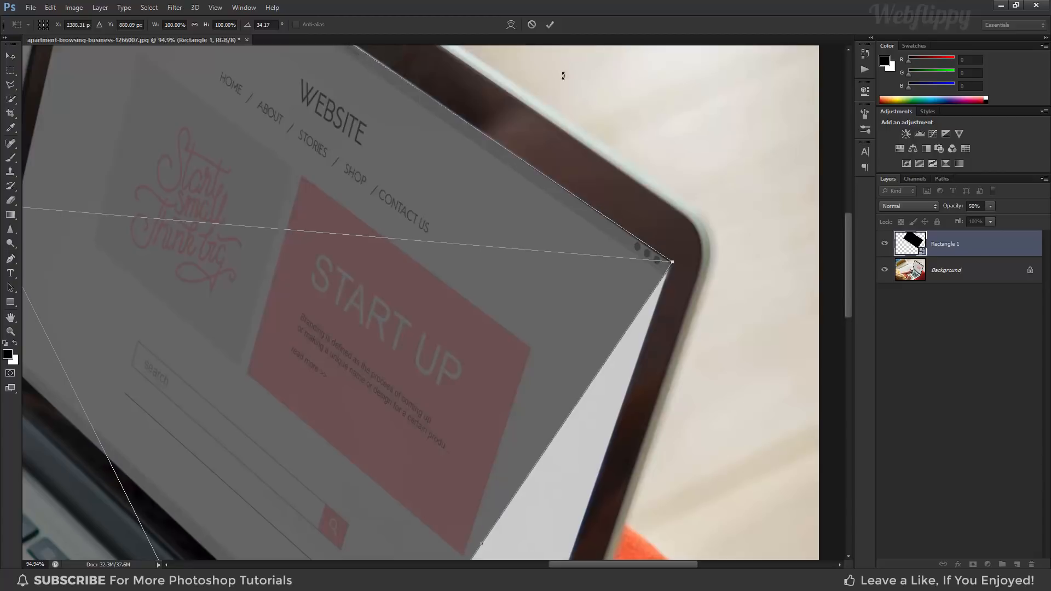
{"action": "left_click", "coordinate": [549, 25]}
- Skew the rectangle so its lower-right corner meets the lower-right corner of the laptop display
{"action": "scroll", "coordinate": [556, 211], "scroll_direction": "down", "scroll_amount": 4}
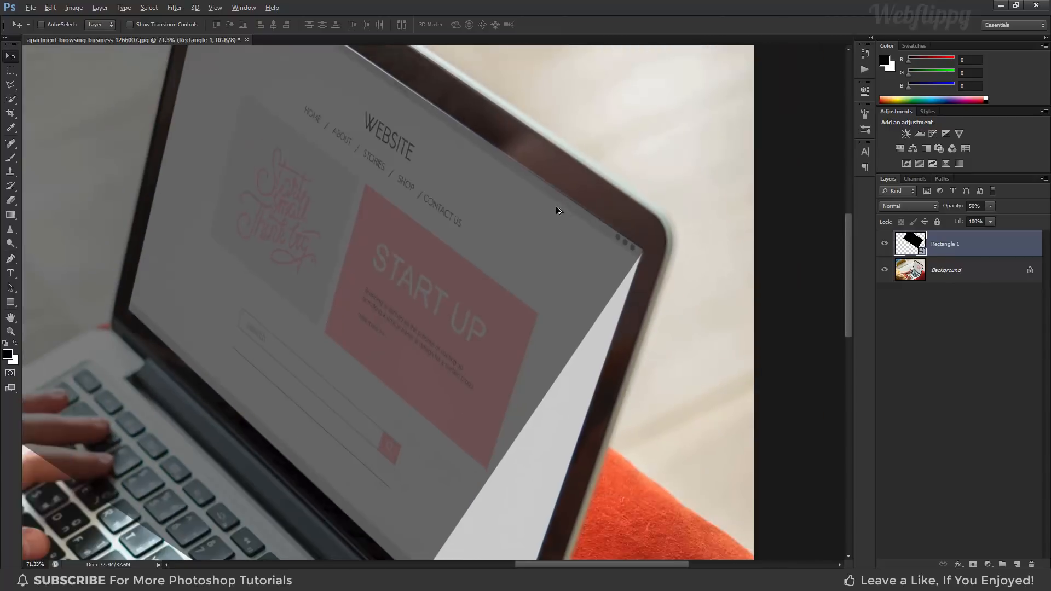
{"action": "scroll", "coordinate": [531, 234], "scroll_direction": "down", "scroll_amount": 2}
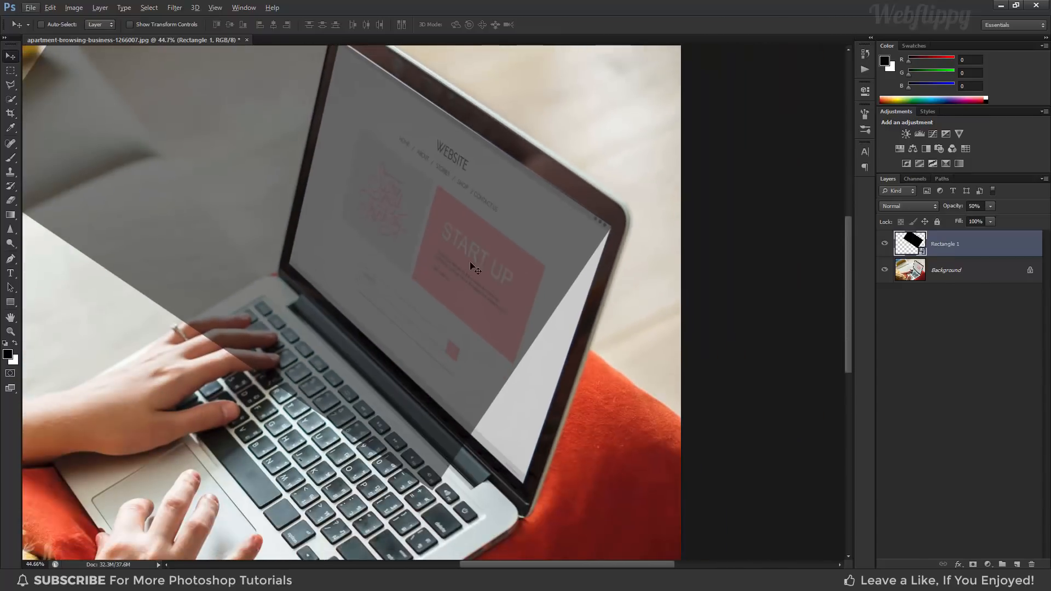
{"action": "key", "text": "ctrl+t"}
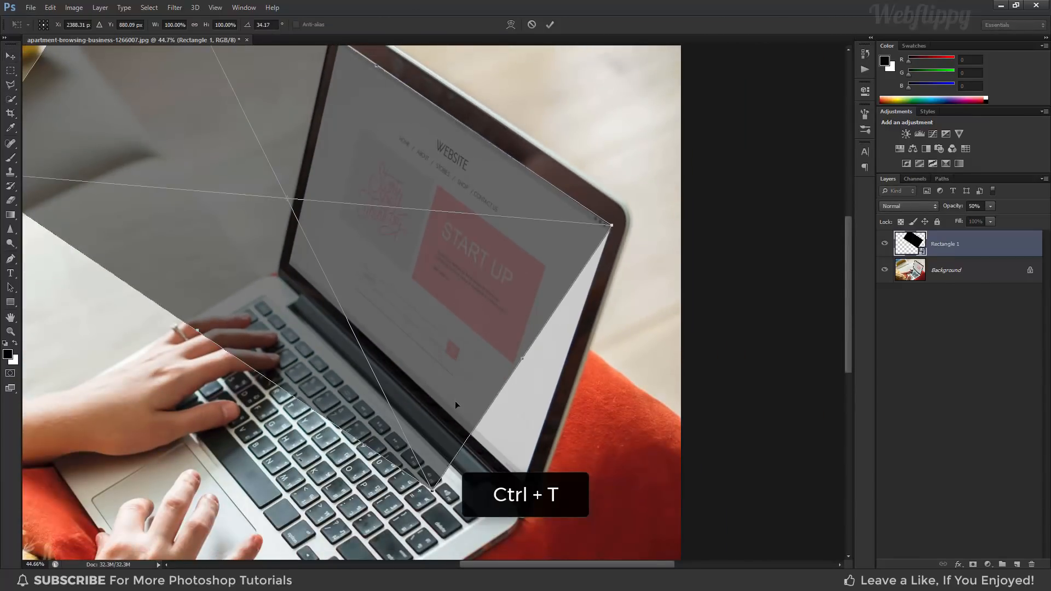
{"action": "right_click", "coordinate": [455, 403]}
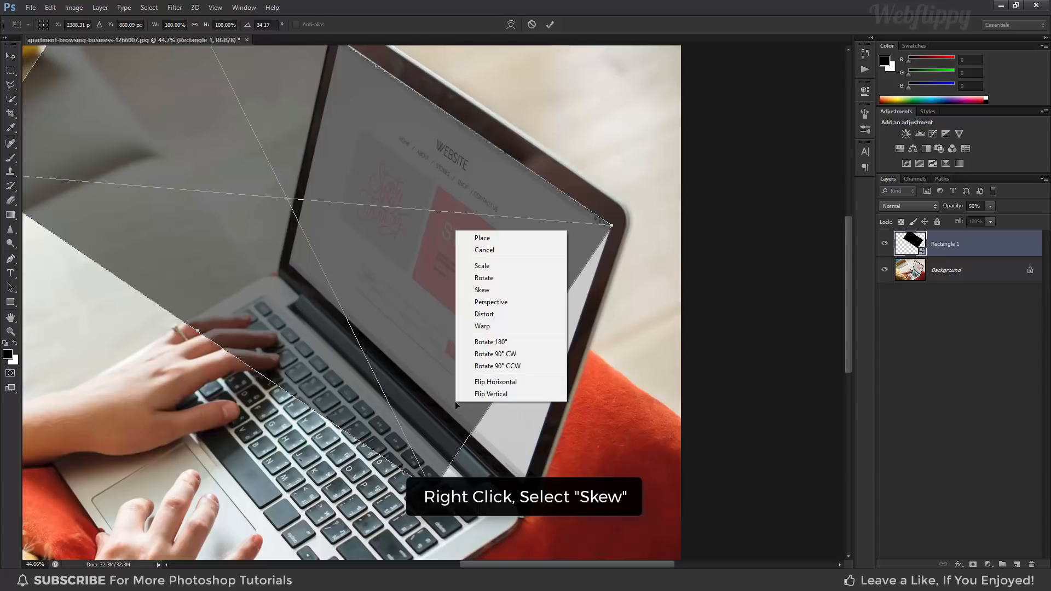
{"action": "left_click", "coordinate": [498, 290]}
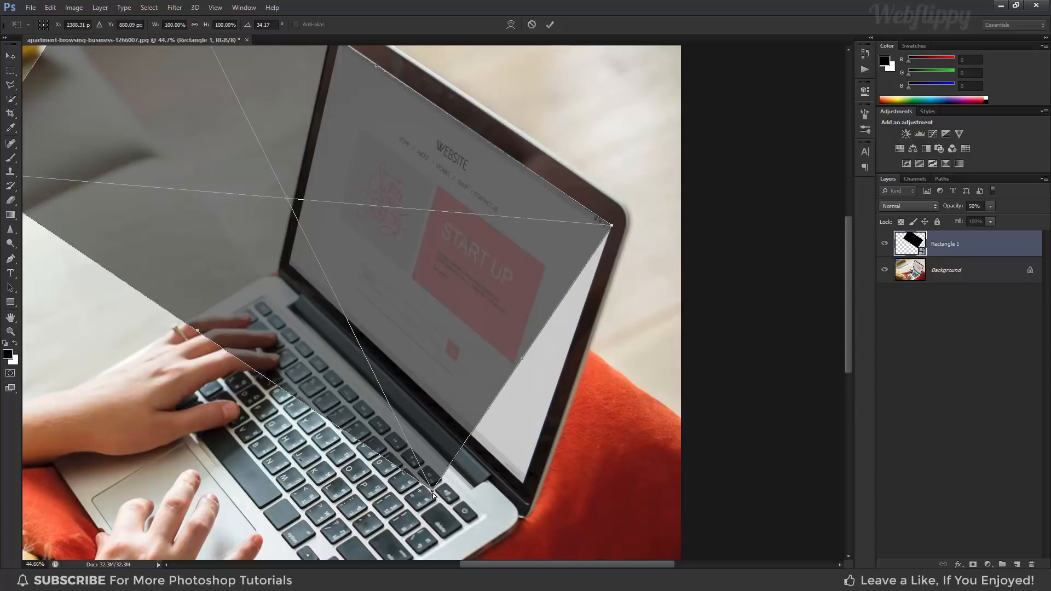
{"action": "left_click_drag", "start_coordinate": [433, 493], "coordinate": [538, 493]}
- Skew the rectangle's lower-left corner near the laptop hinge and its upper-left corner to the top of the display
{"action": "scroll", "coordinate": [466, 298], "scroll_direction": "down", "scroll_amount": 2}
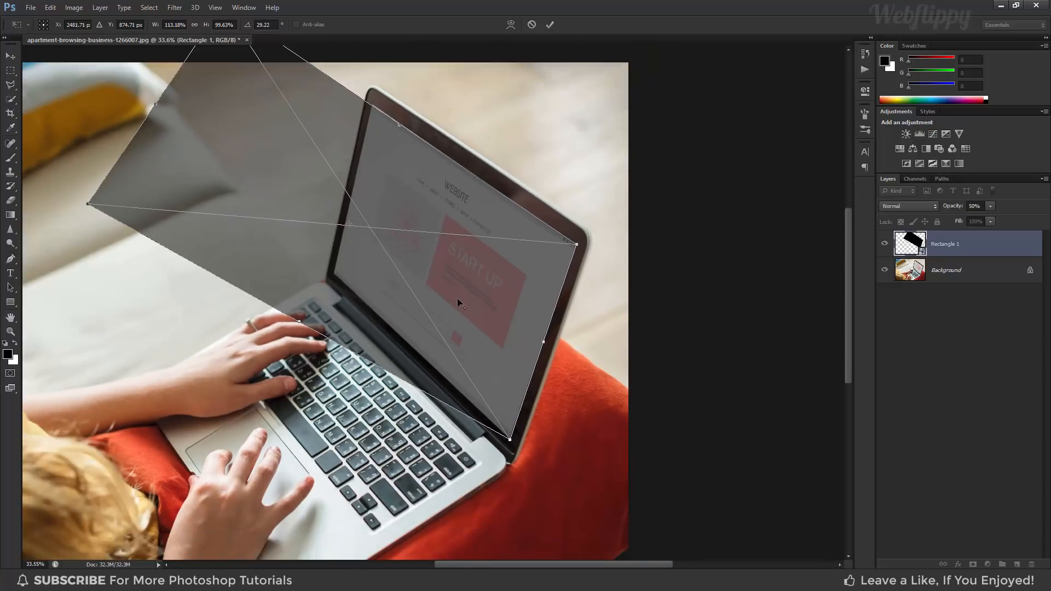
{"action": "left_click_drag", "start_coordinate": [87, 204], "coordinate": [320, 279]}
{"action": "scroll", "coordinate": [347, 117], "scroll_direction": "down", "scroll_amount": 2}
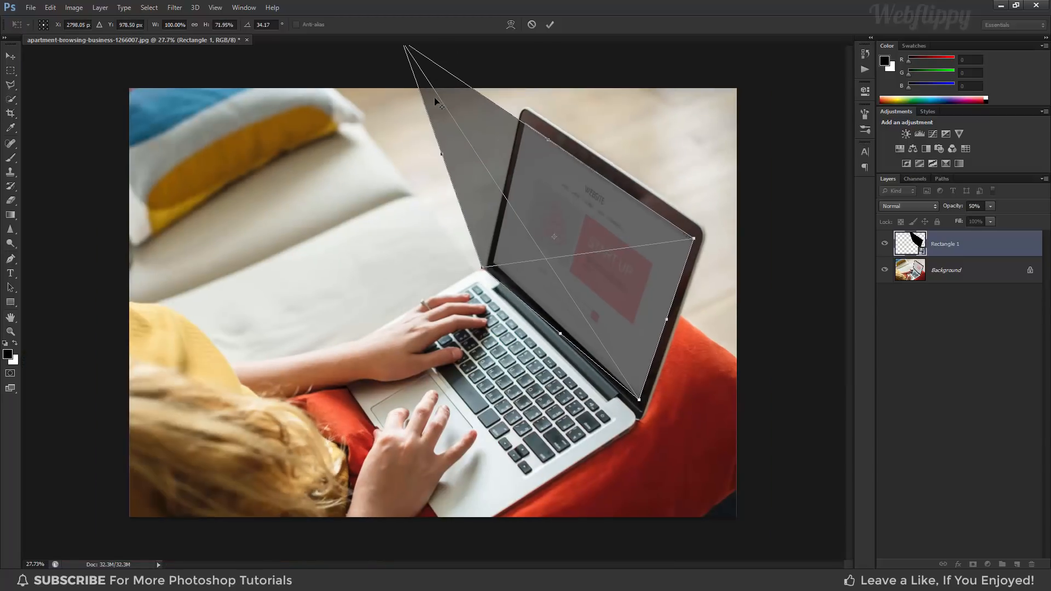
{"action": "scroll", "coordinate": [421, 91], "scroll_direction": "down", "scroll_amount": 1}
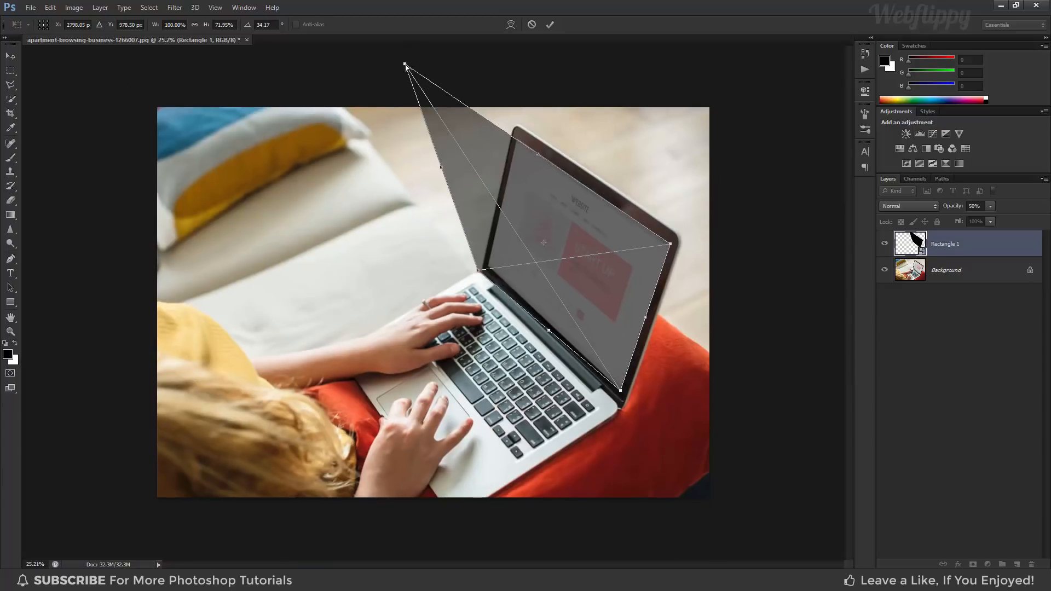
{"action": "left_click_drag", "start_coordinate": [405, 64], "coordinate": [516, 137]}
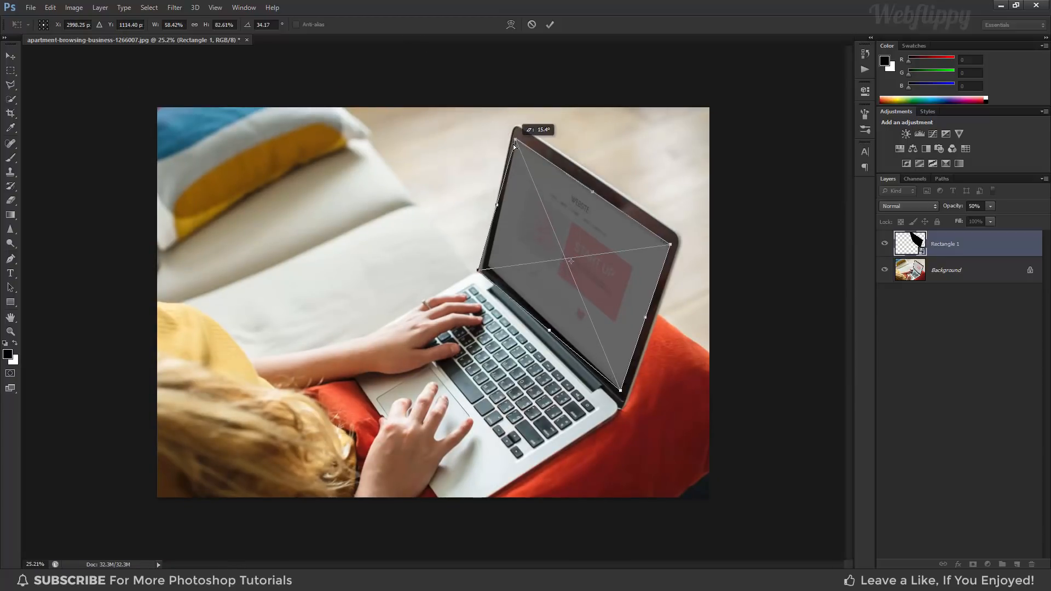
- Fine-tune the rectangle's two left corners to match the inner edge of the laptop display and apply the transform
{"action": "scroll", "coordinate": [548, 133], "scroll_direction": "up", "scroll_amount": 3}
{"action": "scroll", "coordinate": [549, 133], "scroll_direction": "up", "scroll_amount": 8}
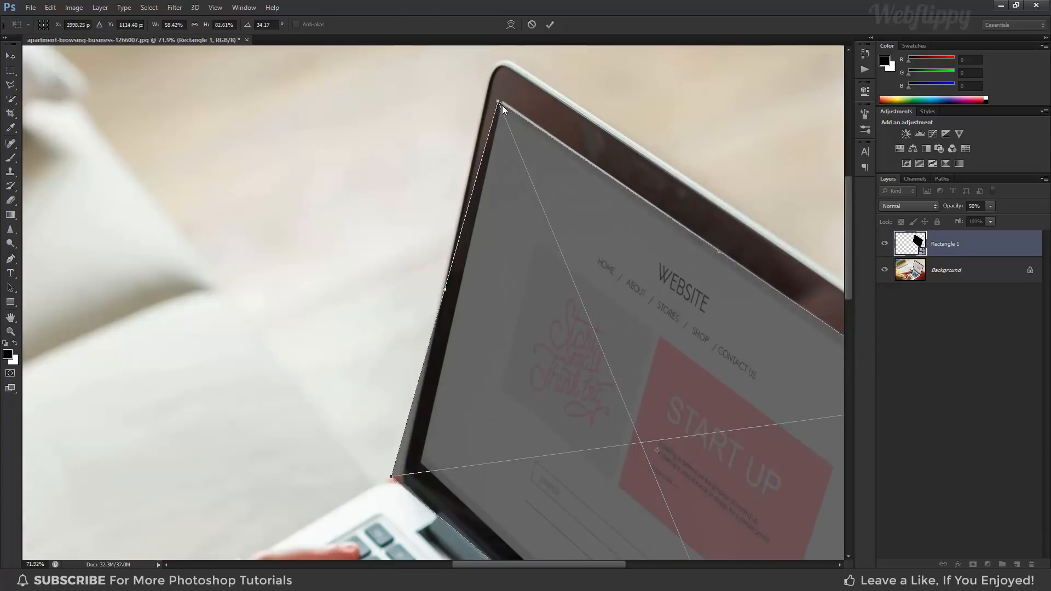
{"action": "left_click_drag", "start_coordinate": [498, 101], "coordinate": [505, 103]}
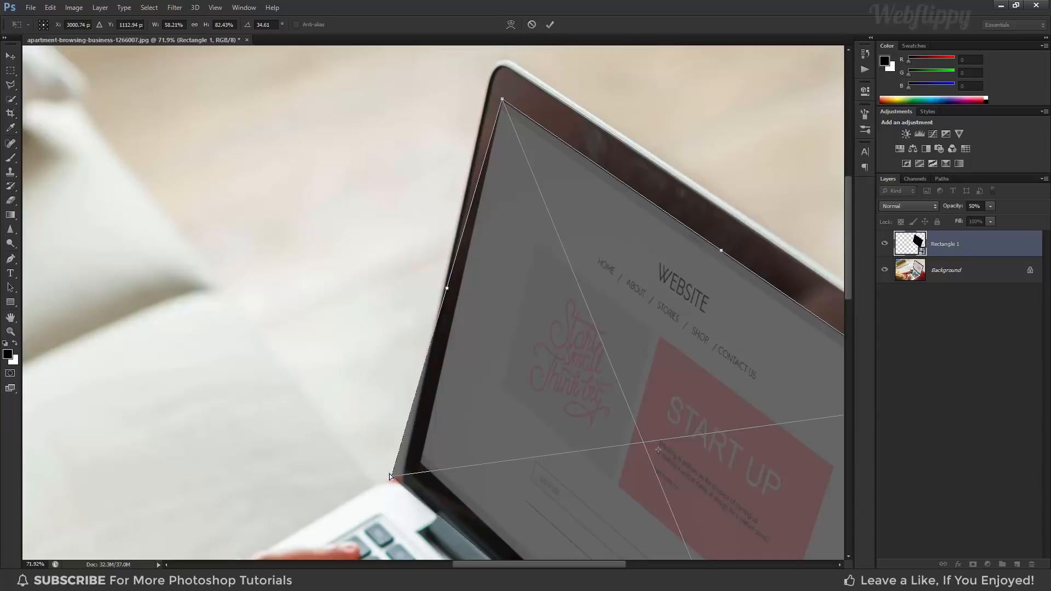
{"action": "left_click_drag", "start_coordinate": [390, 478], "coordinate": [419, 466]}
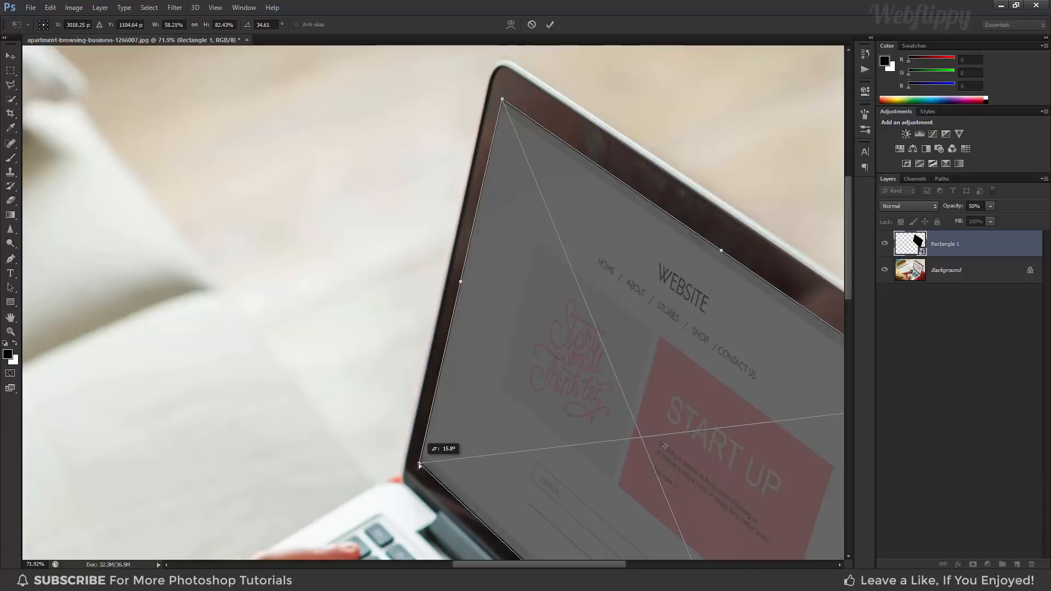
{"action": "left_click", "coordinate": [550, 25]}
- Set the opacity of the Rectangle 1 smart object layer to 100%
{"action": "scroll", "coordinate": [517, 178], "scroll_direction": "down", "scroll_amount": 5}
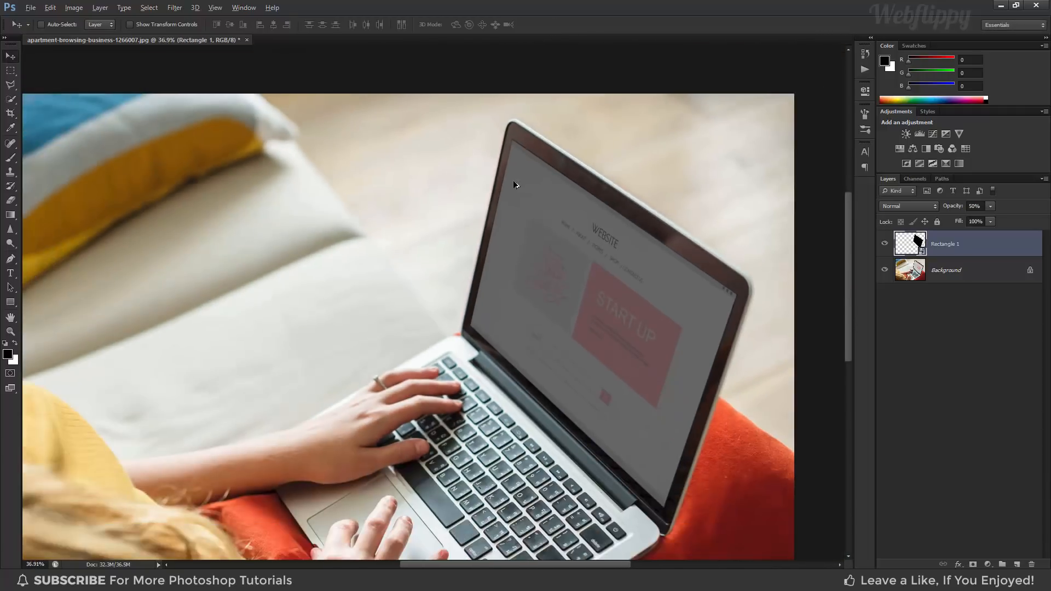
{"action": "scroll", "coordinate": [514, 184], "scroll_direction": "down", "scroll_amount": 1}
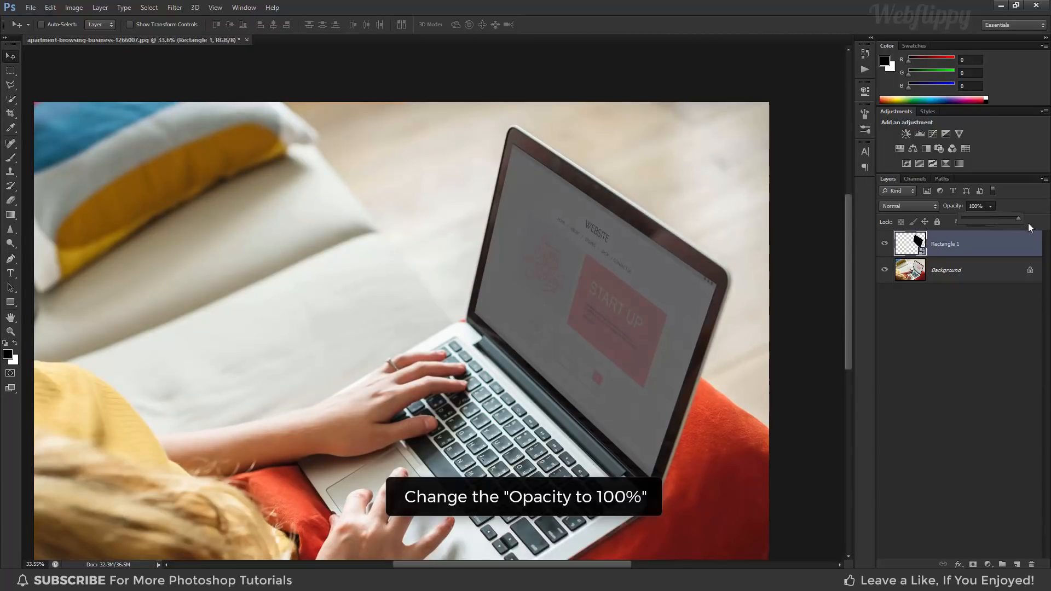
{"action": "left_click_drag", "start_coordinate": [1028, 222], "coordinate": [1028, 222]}
- Open the contents of the Rectangle 1 smart object for editing
{"action": "double_click", "coordinate": [884, 246]}
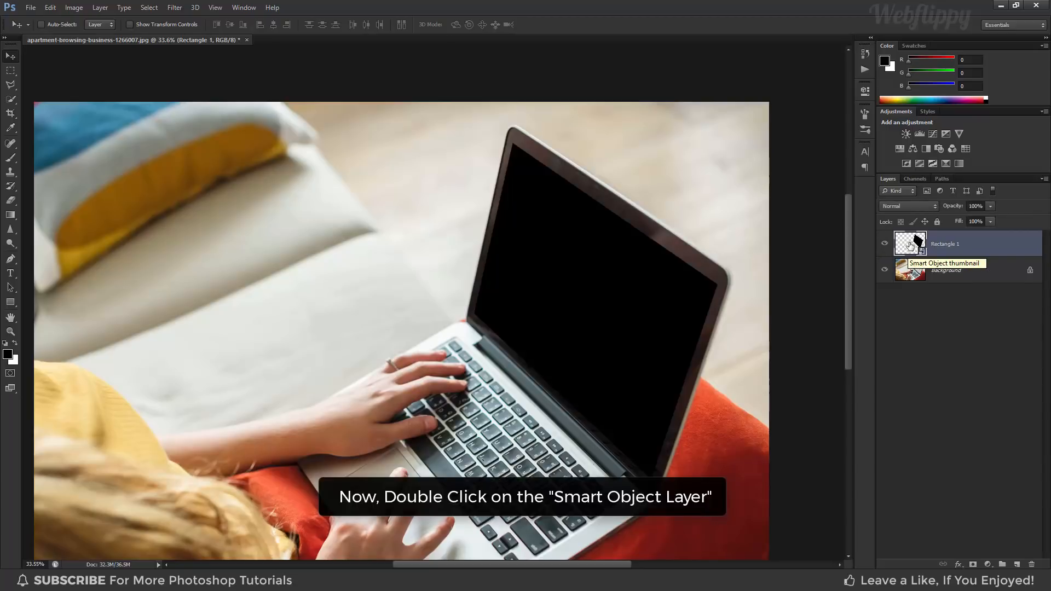
{"action": "double_click", "coordinate": [910, 248]}
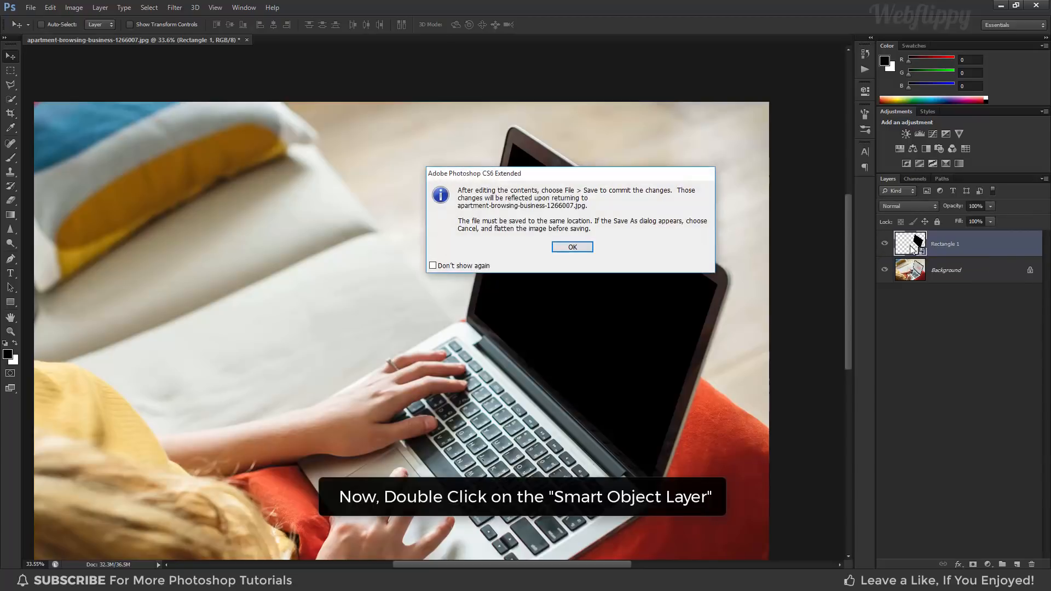
{"action": "left_click", "coordinate": [572, 247]}
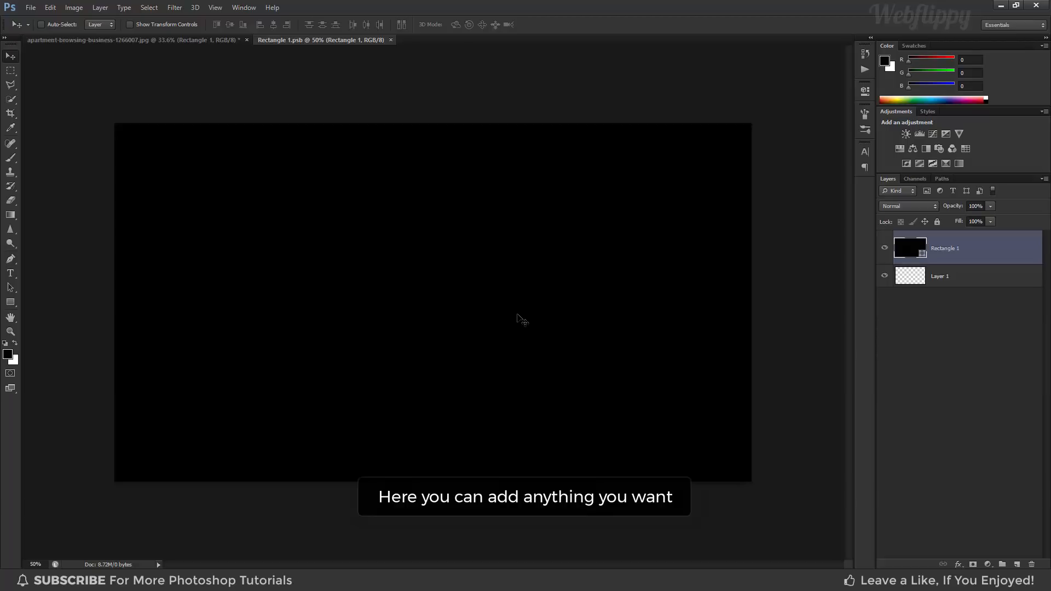
- Place the attractive-3849685 image from the Downloads folder, scale it to about 194% to cover the canvas, and shift it slightly down
{"action": "key", "text": "alt+Tab"}
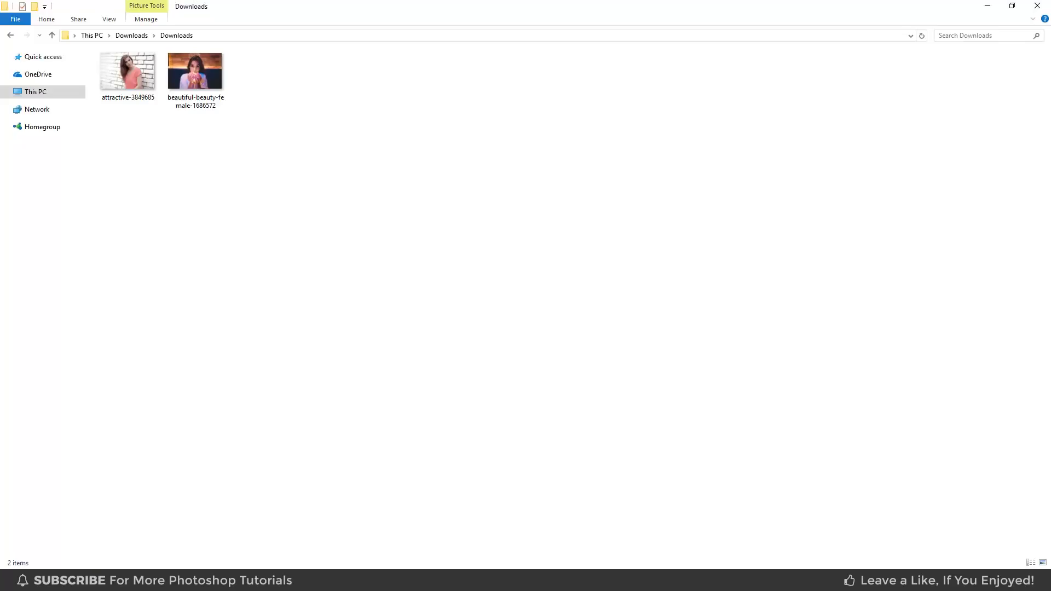
{"action": "left_click_drag", "start_coordinate": [130, 80], "coordinate": [535, 277]}
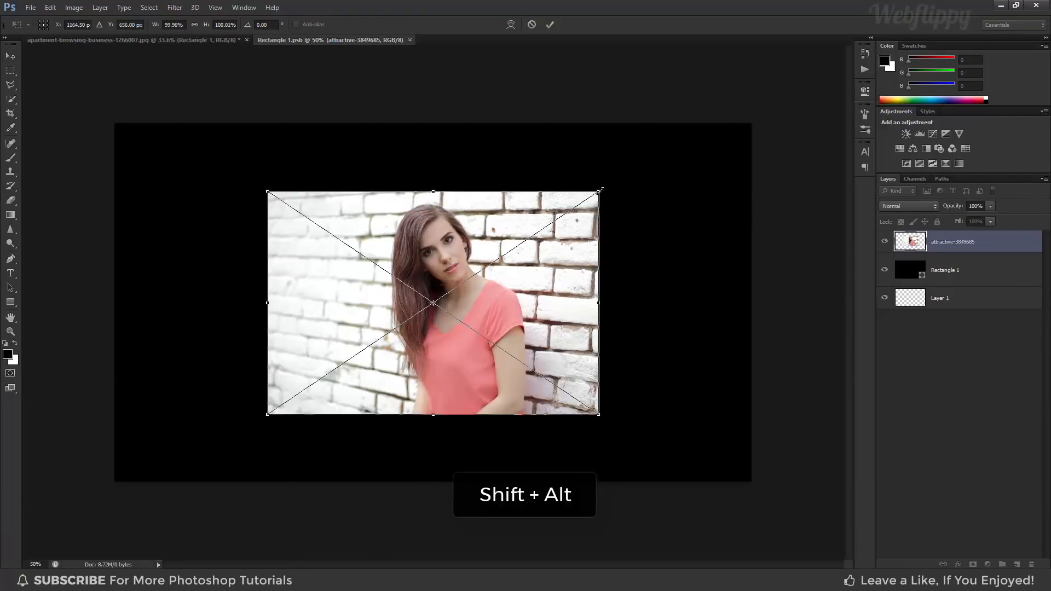
{"action": "left_click_drag", "start_coordinate": [599, 191], "coordinate": [755, 85]}
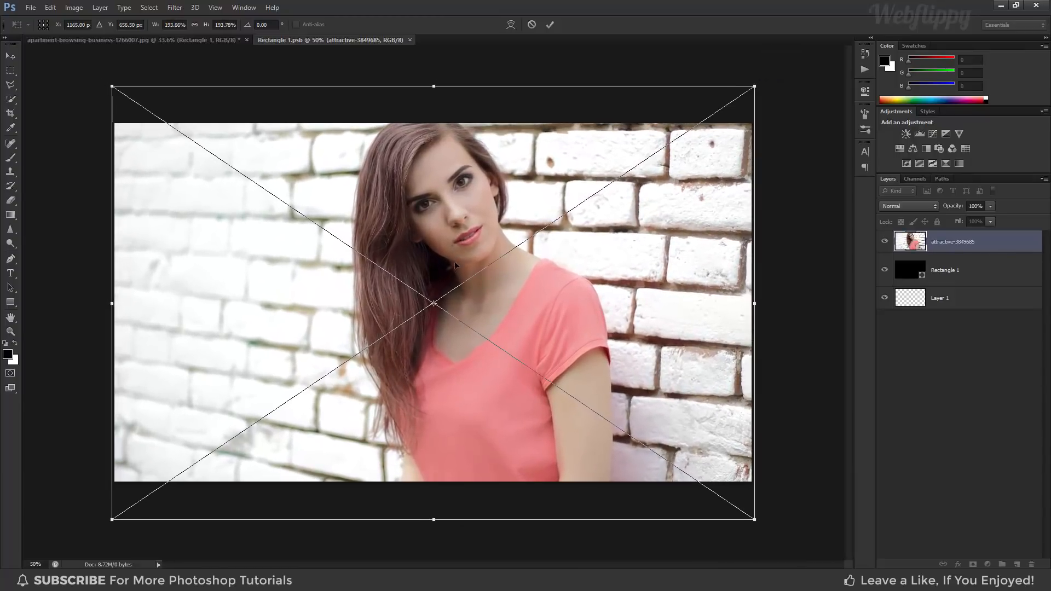
{"action": "mouse_move", "coordinate": [454, 261]}
{"action": "left_mouse_down"}
{"action": "mouse_move", "coordinate": [454, 285]}
{"action": "mouse_move", "coordinate": [456, 273]}
{"action": "left_mouse_up"}
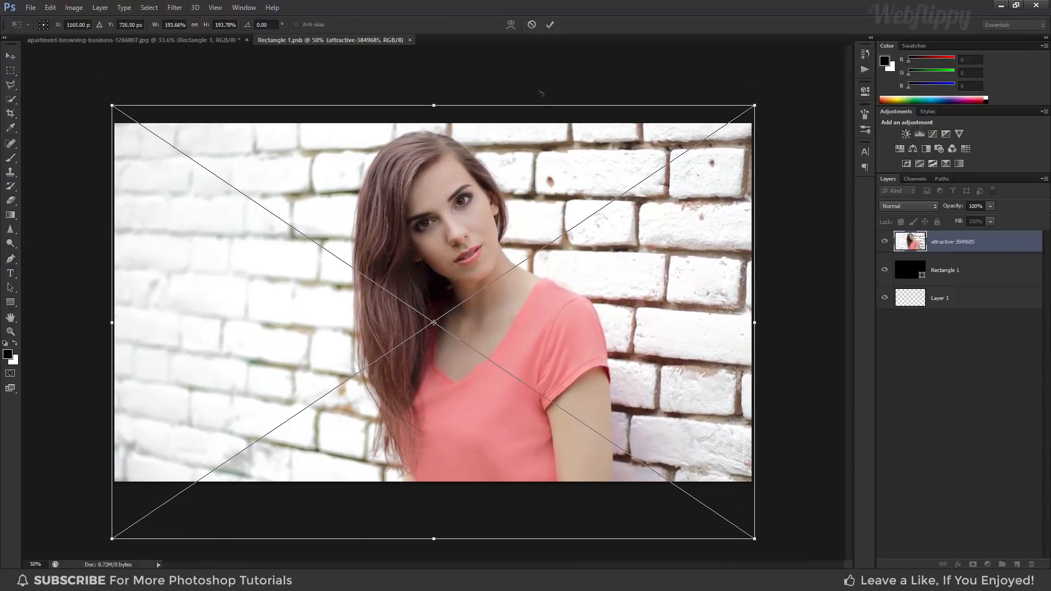
{"action": "left_click", "coordinate": [553, 25]}
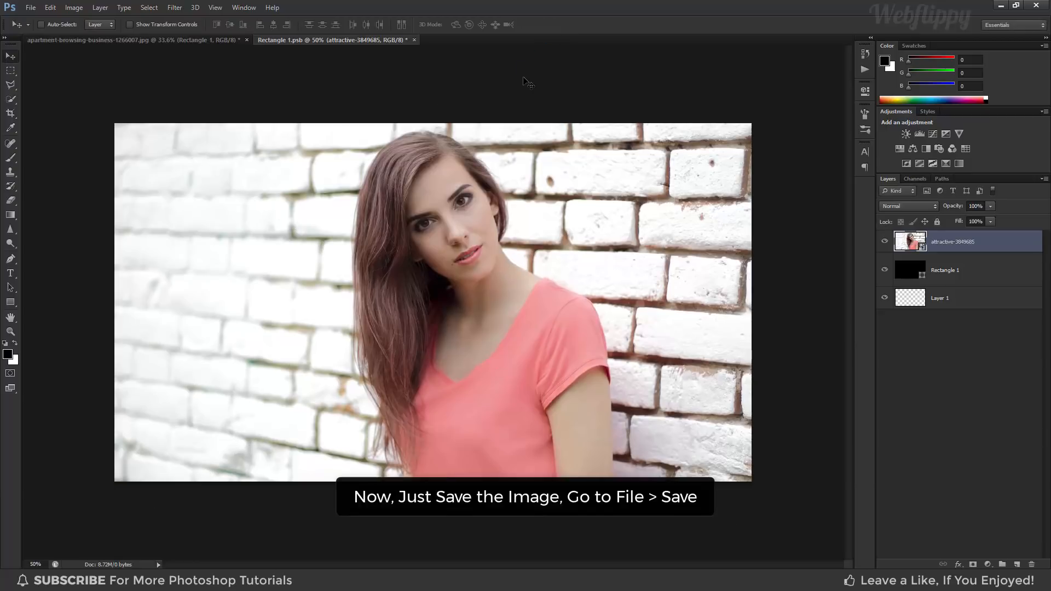
- Save the edited smart object contents
{"action": "left_click", "coordinate": [30, 8]}
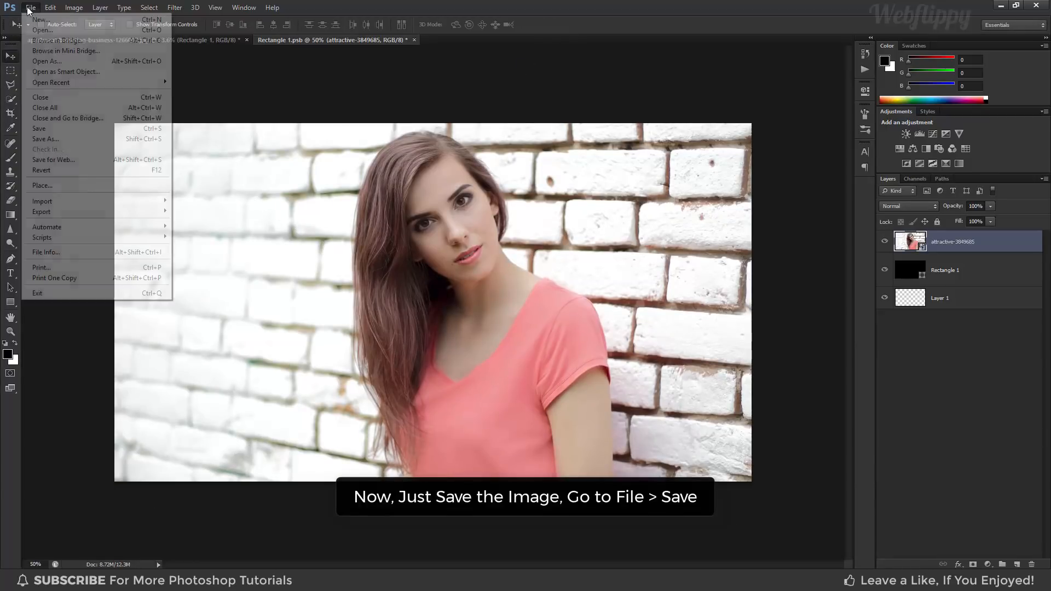
{"action": "left_click", "coordinate": [70, 130]}
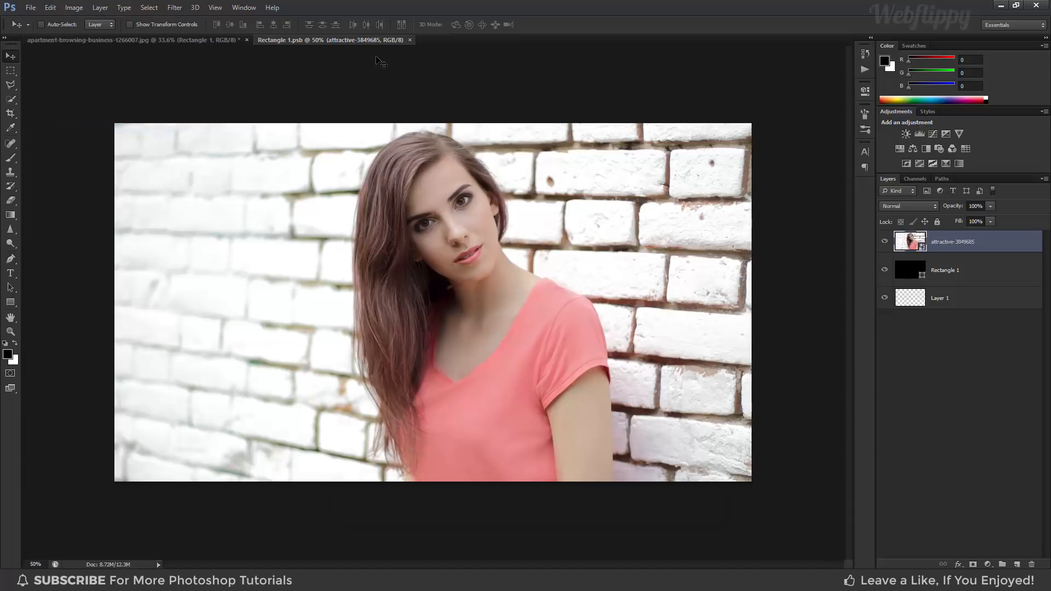
- Return to the apartment-browsing-business-1266007 document and toggle the Rectangle 1 layer's visibility to compare the laptop screen with and without the image
{"action": "left_click", "coordinate": [203, 43]}
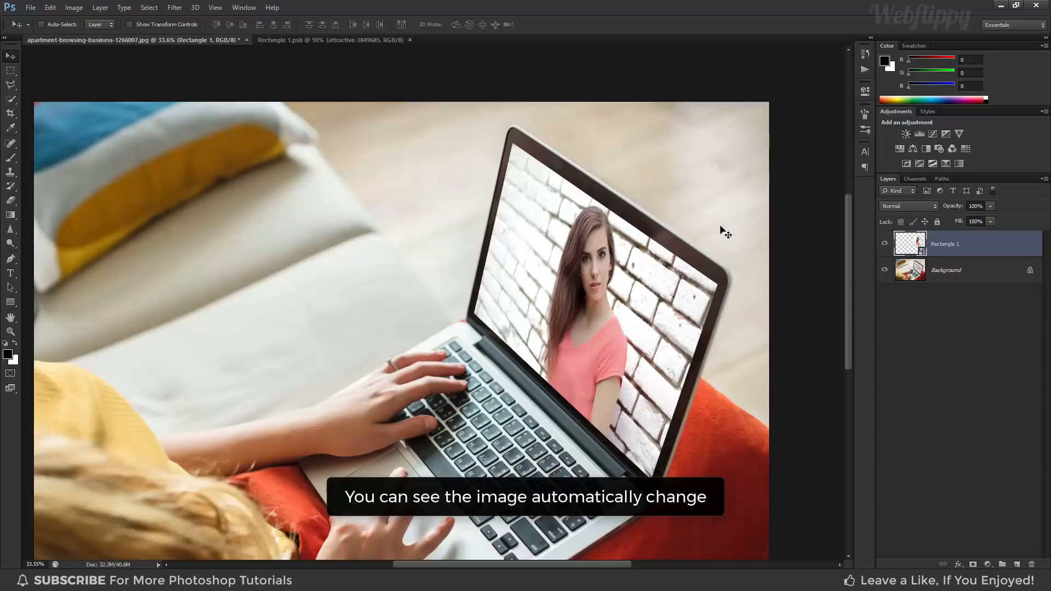
{"action": "left_click", "coordinate": [885, 246]}
{"action": "left_click", "coordinate": [885, 246]}
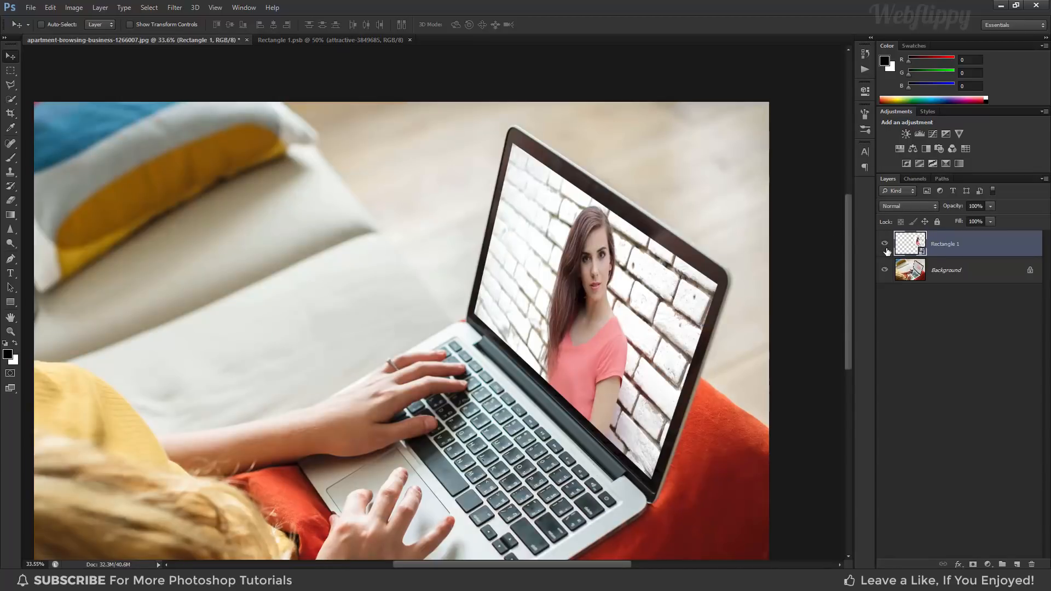
{"action": "left_click", "coordinate": [885, 247]}
{"action": "left_click", "coordinate": [886, 246]}
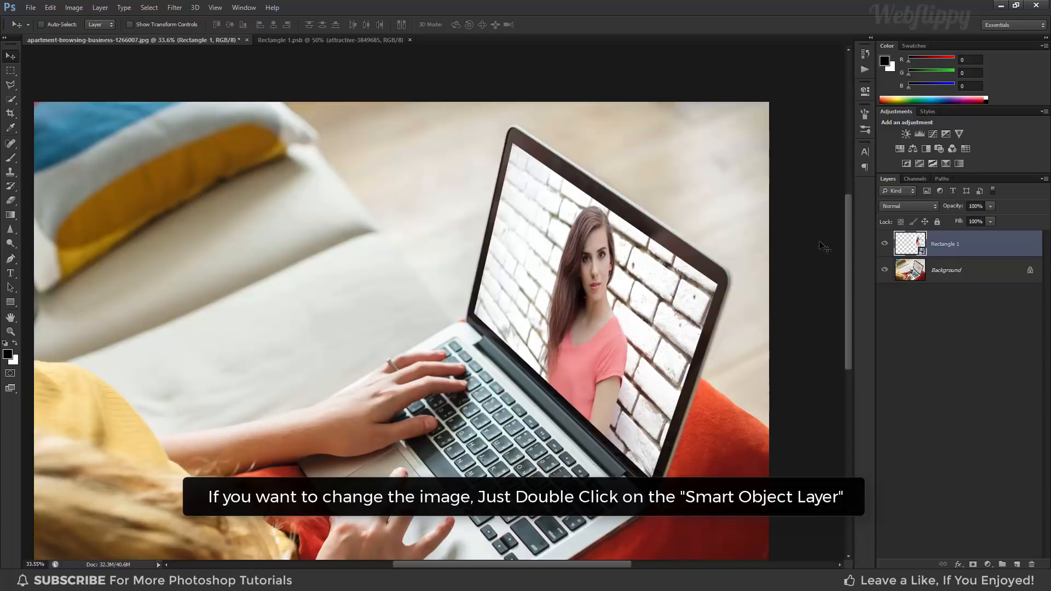
- Reopen the Rectangle 1 smart object contents and place the beautiful-beauty-female-1686572 image from Downloads, scaled to about 39% and shifted slightly down
{"action": "double_click", "coordinate": [910, 246]}
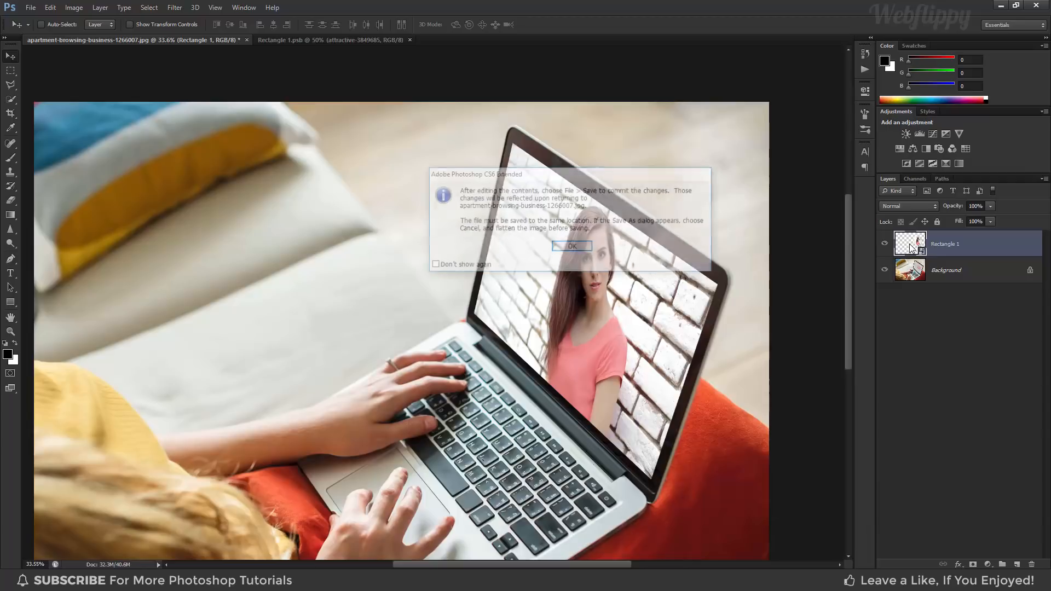
{"action": "left_click", "coordinate": [572, 247]}
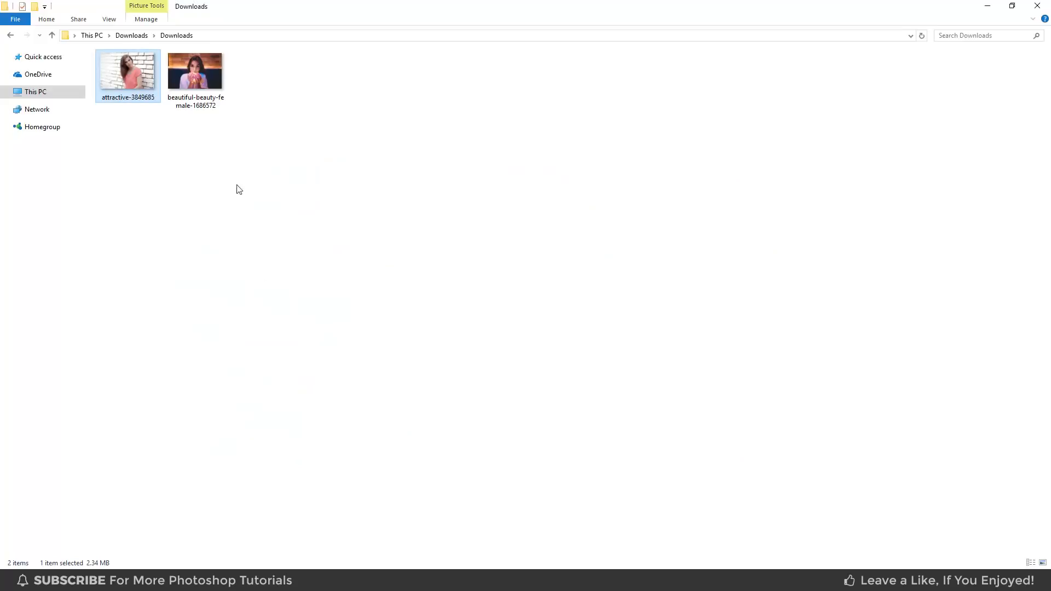
{"action": "left_click_drag", "start_coordinate": [196, 76], "coordinate": [528, 305]}
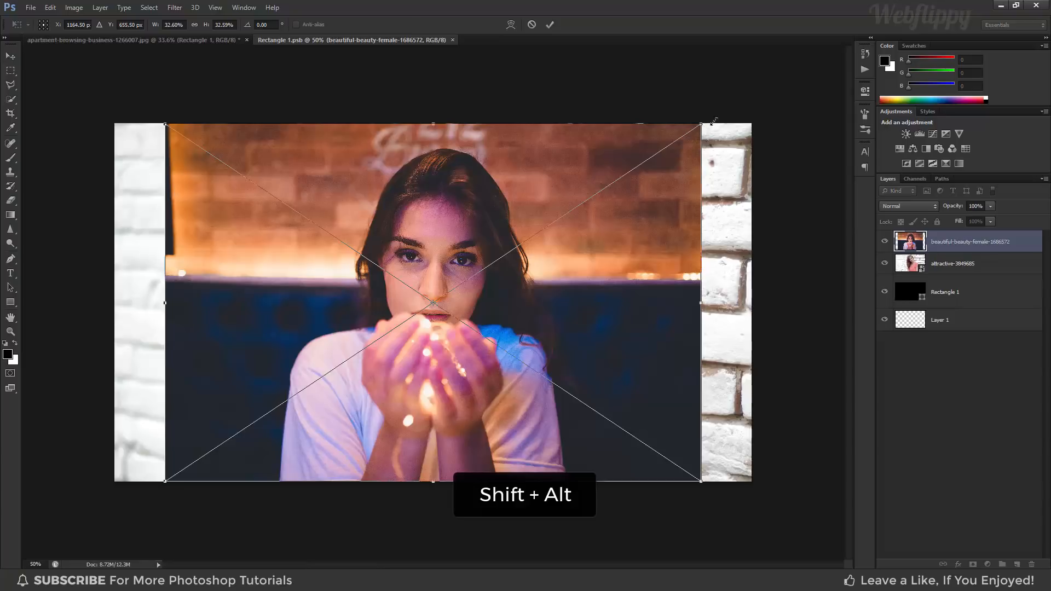
{"action": "left_click_drag", "start_coordinate": [713, 120], "coordinate": [755, 88]}
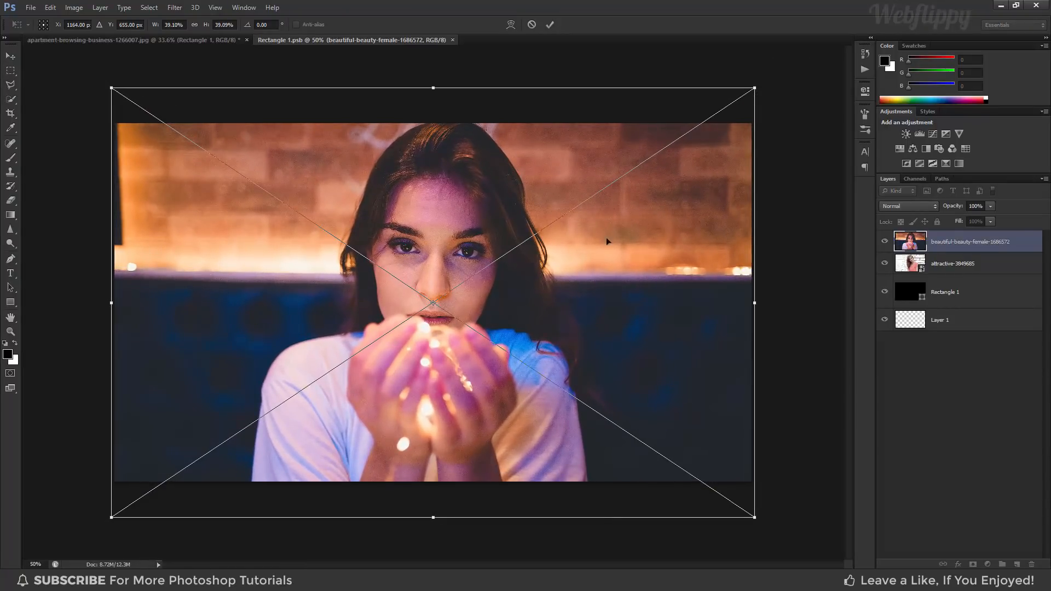
{"action": "left_click_drag", "start_coordinate": [589, 261], "coordinate": [591, 264]}
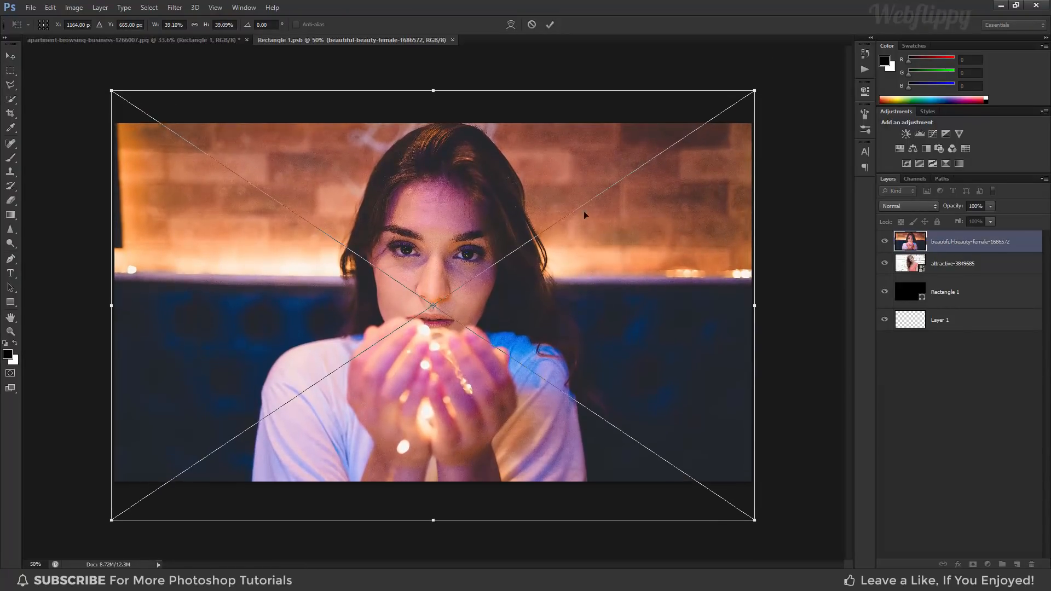
{"action": "left_click", "coordinate": [550, 26]}
- Save the smart object contents with the new image and close the Rectangle 1.psb document
{"action": "key", "text": "ctrl+s"}
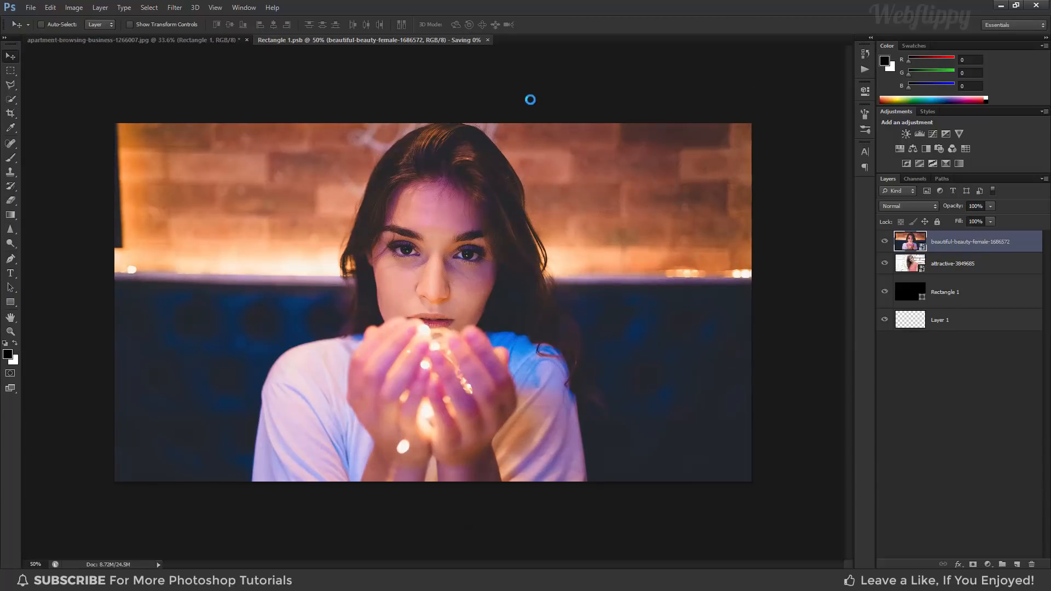
{"action": "left_click", "coordinate": [453, 40]}
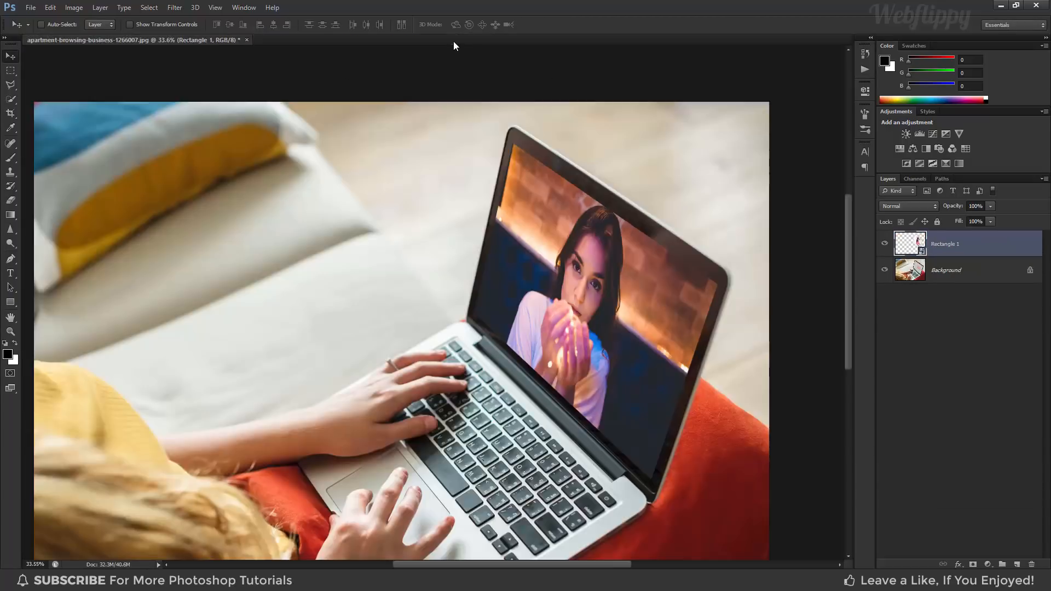
- Check the whole laptop mockup with the Rectangle 1 layer hidden and shown, leaving the layer visible
{"action": "key", "text": "ctrl+0"}
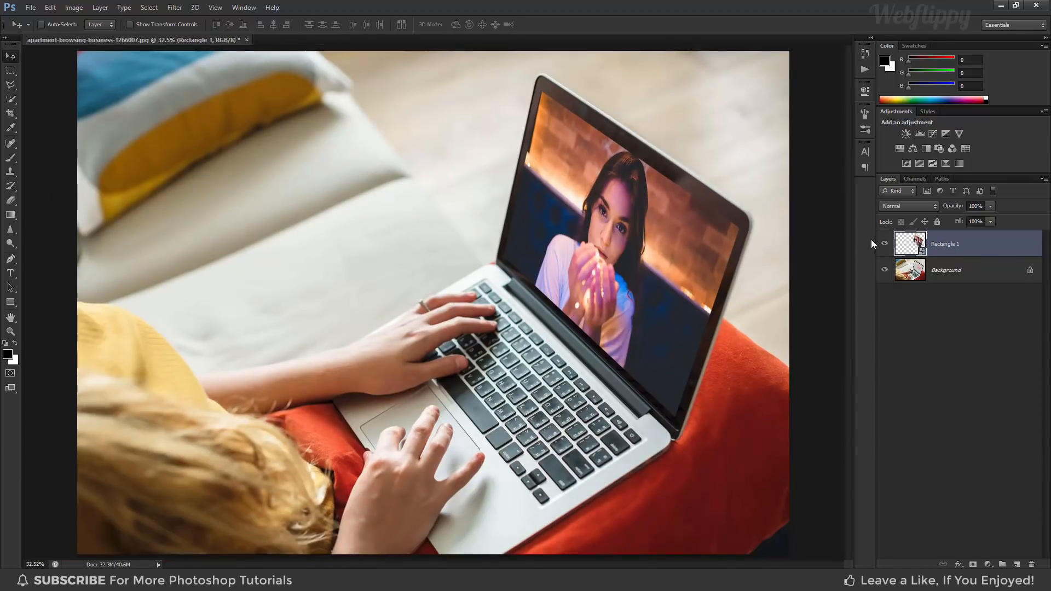
{"action": "left_click", "coordinate": [884, 244]}
{"action": "left_click", "coordinate": [884, 246]}
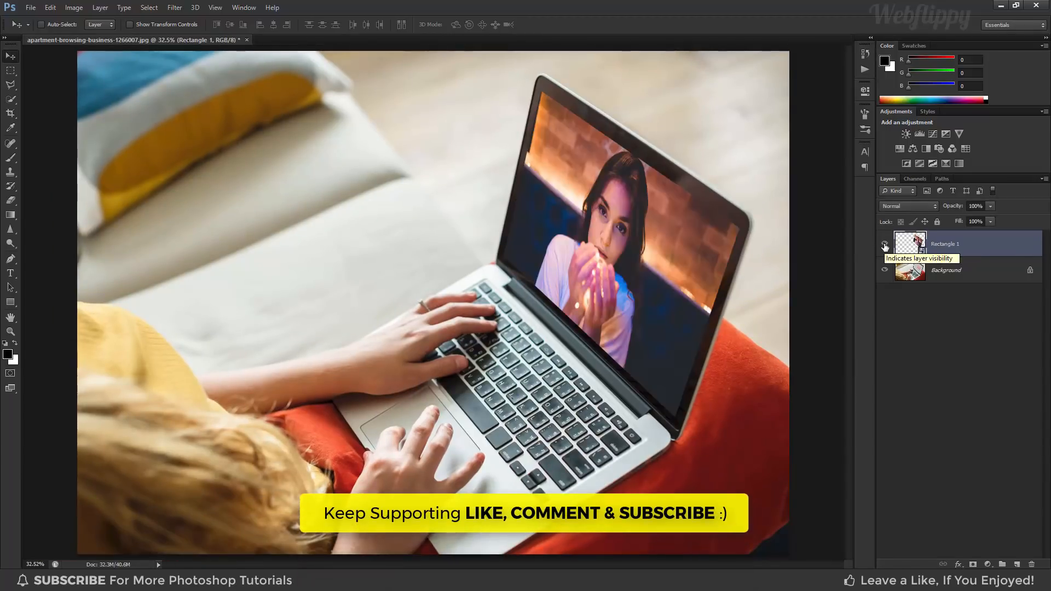
{"action": "left_click", "coordinate": [885, 246]}
{"action": "left_click", "coordinate": [884, 244]}
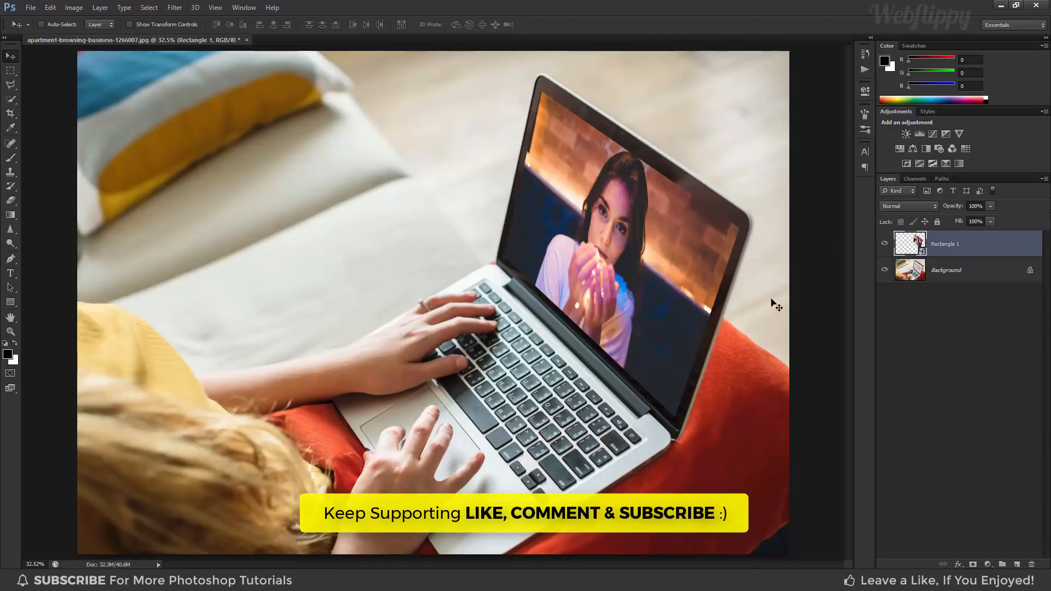